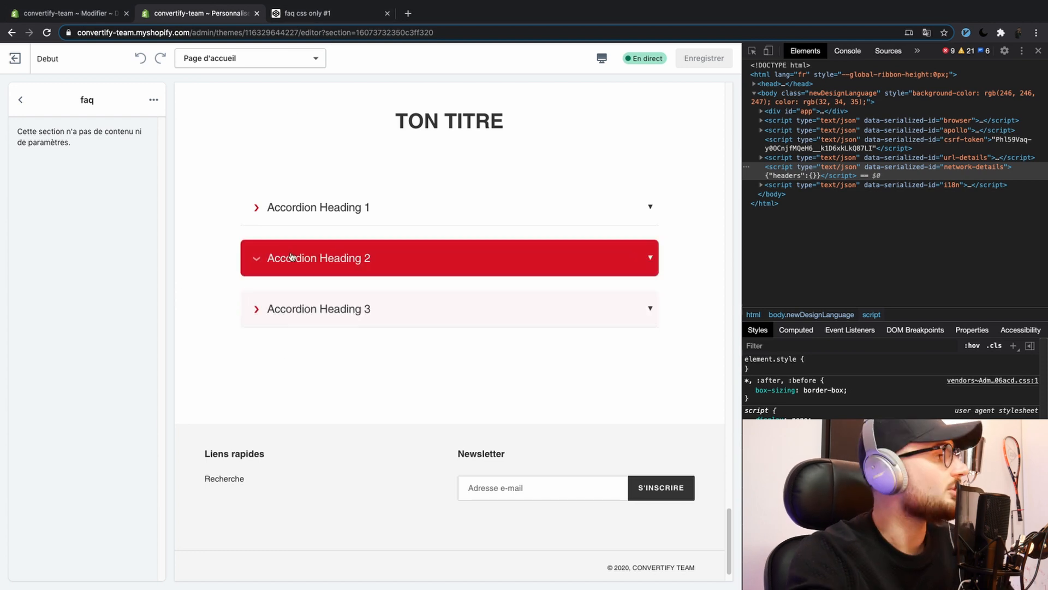
Step: Return to the Debut theme's code editor, close faq.liquid and featured-blog.liquid, and collapse the Sections folder
{"action": "mouse_move", "coordinate": [60, 4]}
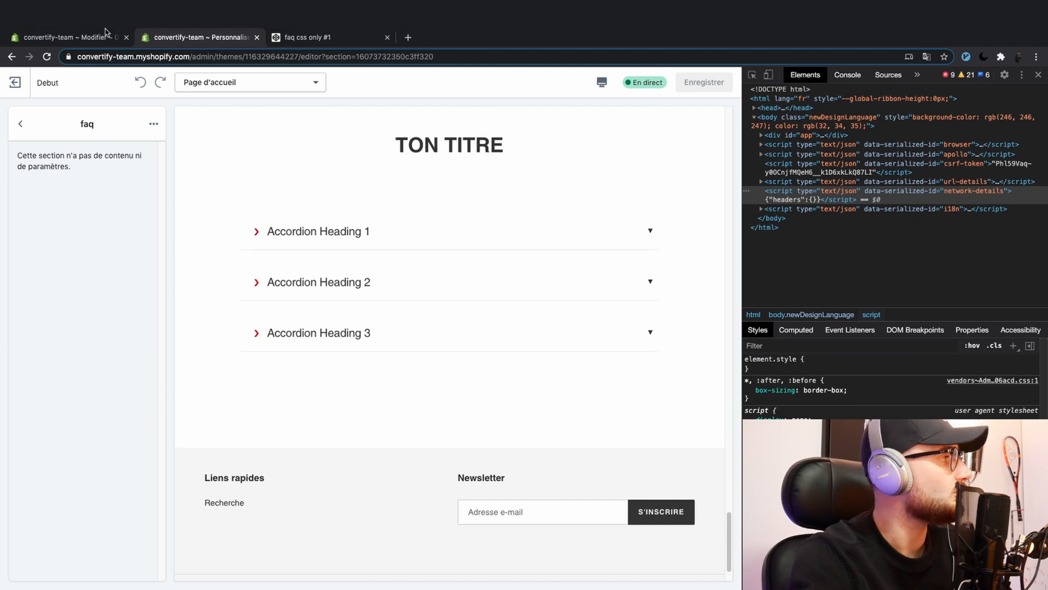
{"action": "left_click", "coordinate": [90, 16]}
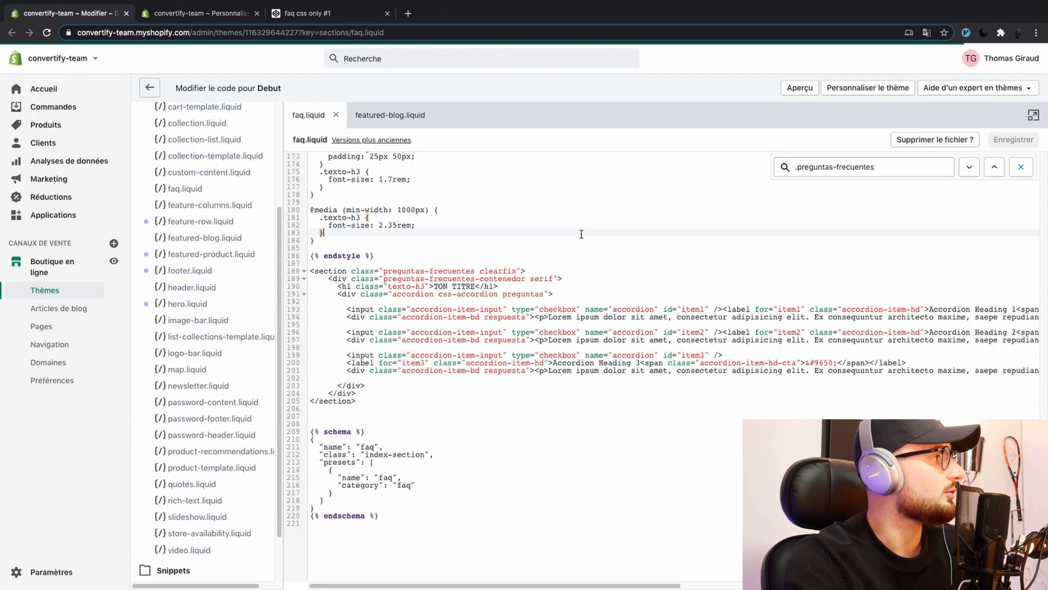
{"action": "left_click", "coordinate": [336, 115]}
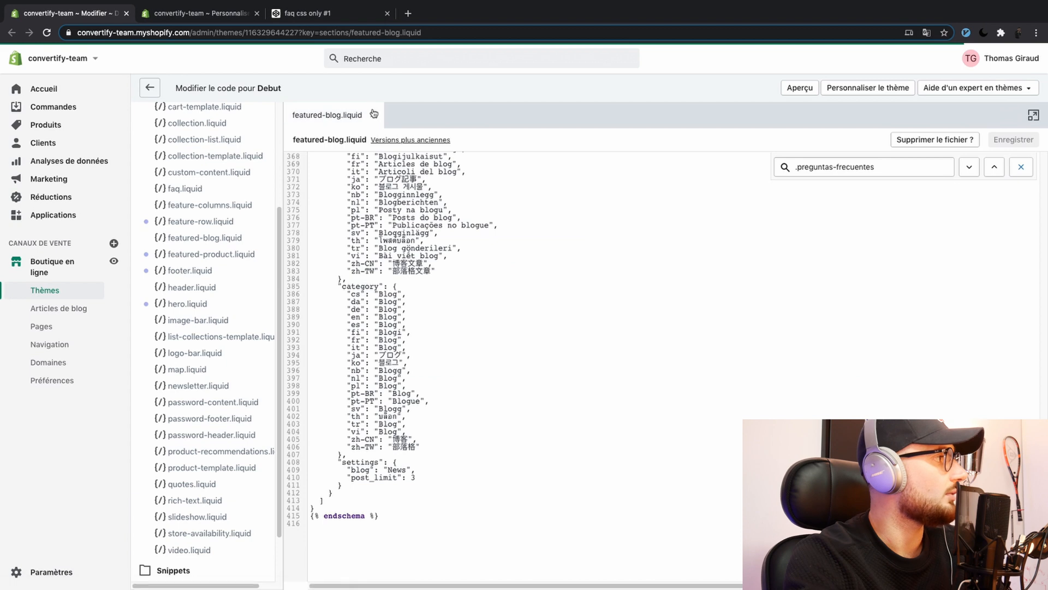
{"action": "left_click", "coordinate": [373, 113]}
{"action": "scroll", "coordinate": [206, 175], "scroll_direction": "up", "scroll_amount": 5}
{"action": "left_click", "coordinate": [172, 190]}
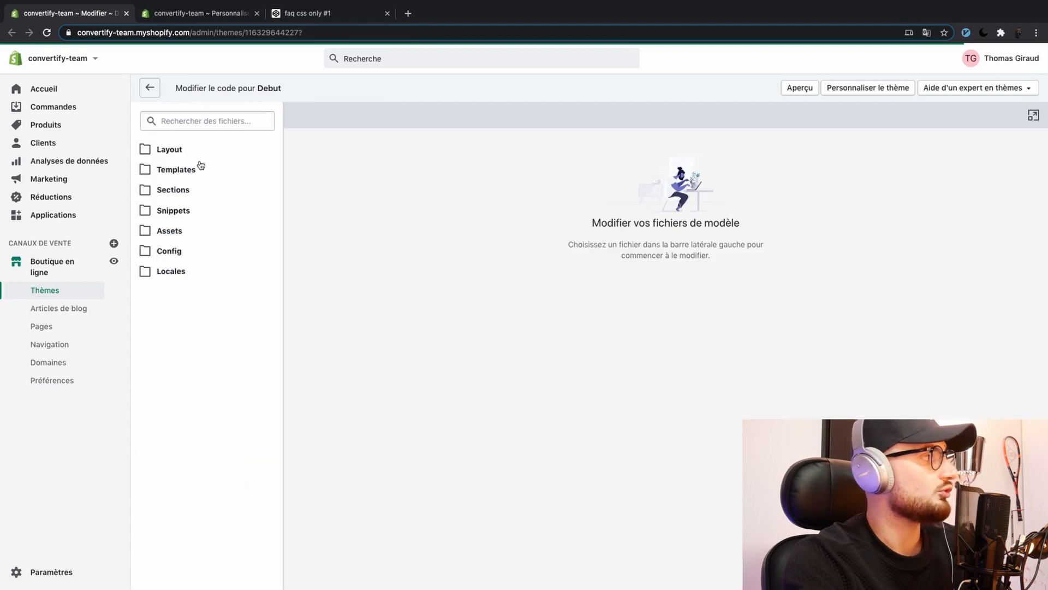
Step: Create a new theme template of type page called faq in the Templates folder
{"action": "left_click", "coordinate": [191, 171]}
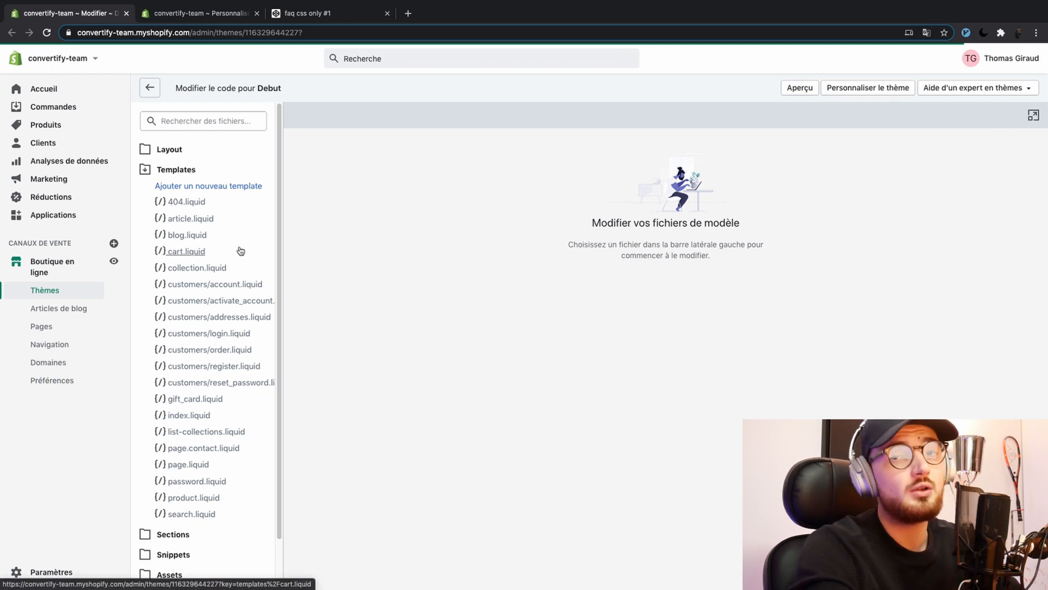
{"action": "scroll", "coordinate": [224, 123], "scroll_direction": "down", "scroll_amount": 1}
{"action": "left_click", "coordinate": [201, 143]}
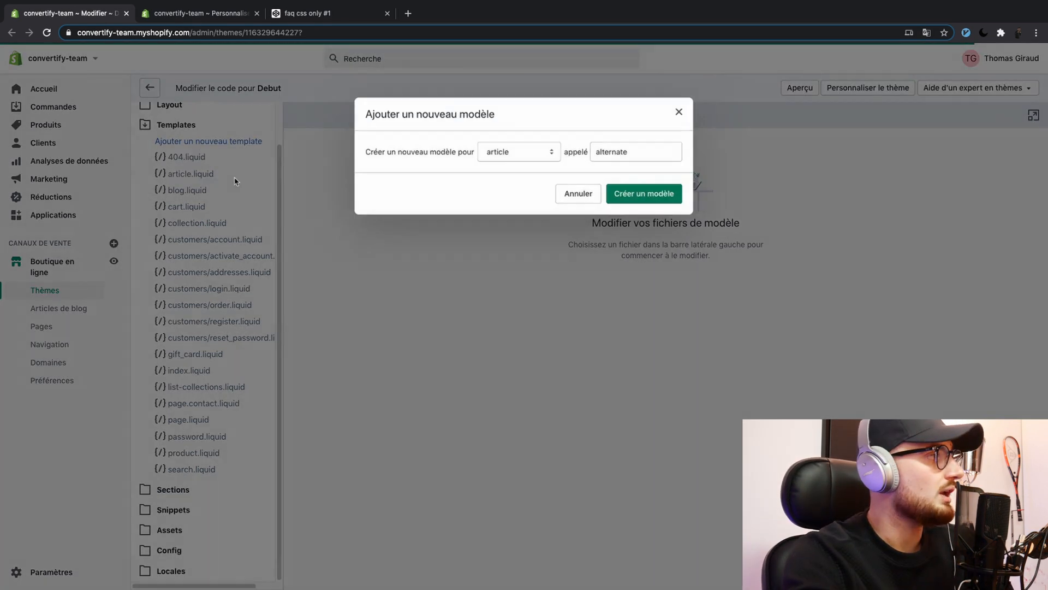
{"action": "left_click", "coordinate": [509, 156]}
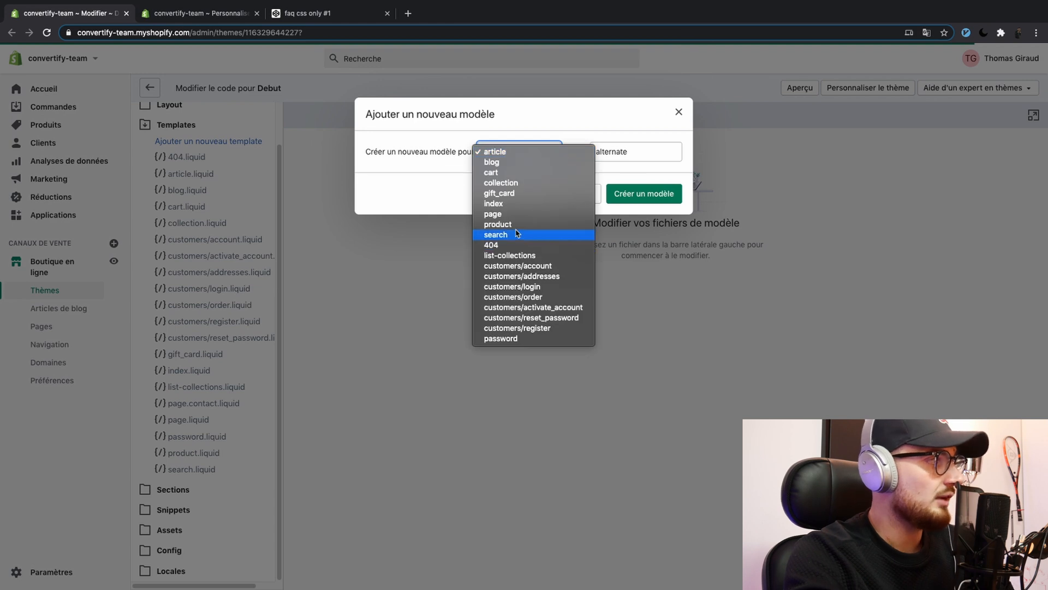
{"action": "left_click", "coordinate": [519, 213]}
{"action": "double_click", "coordinate": [608, 151]}
{"action": "type", "text": "faq"}
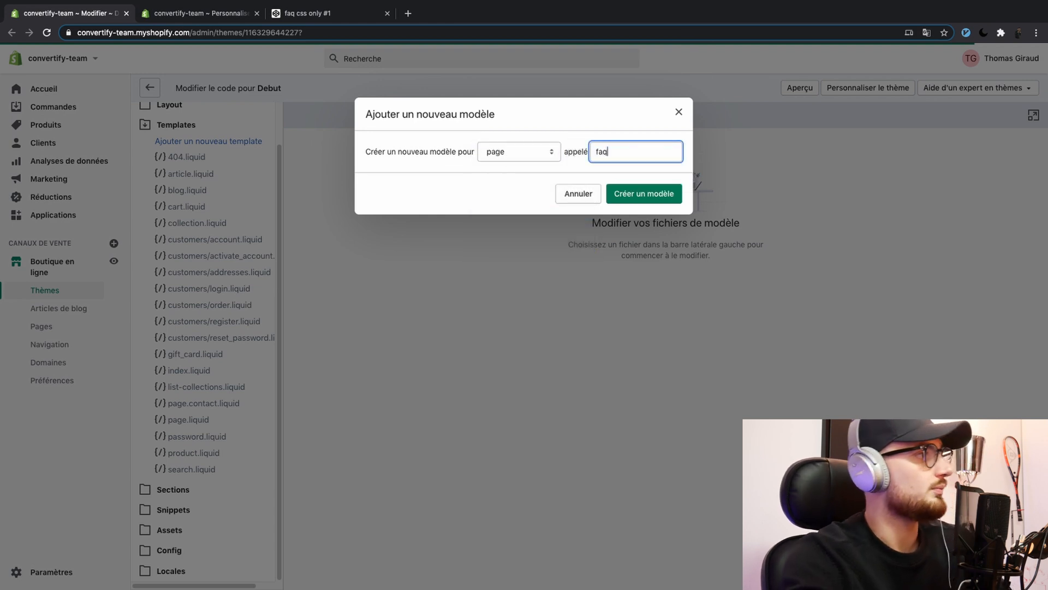
{"action": "left_click", "coordinate": [658, 192]}
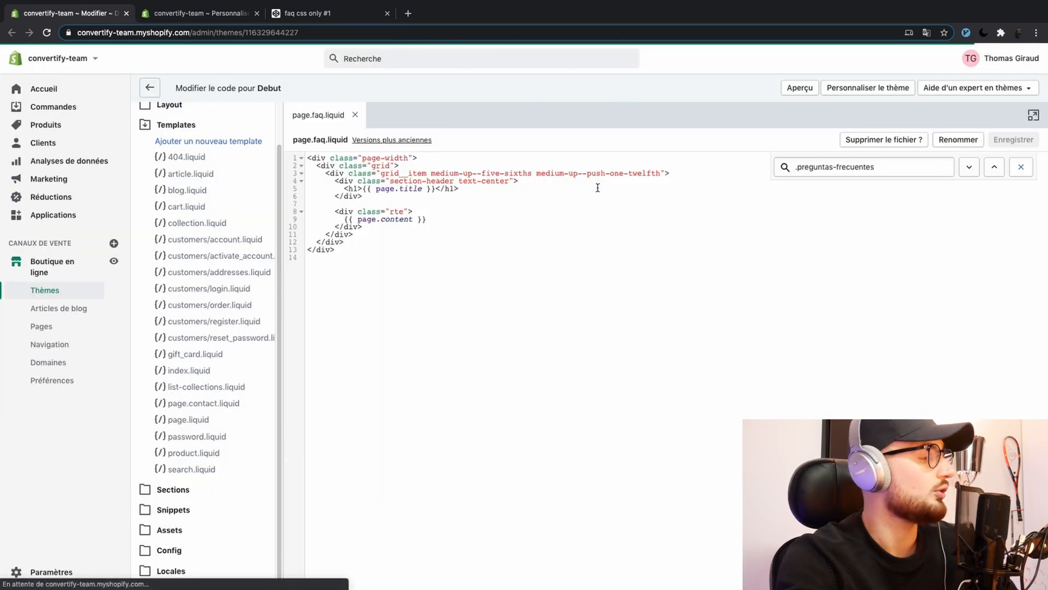
Step: Add {% section 'faq' %} below the final closing div in page.faq.liquid and save the template
{"action": "left_click", "coordinate": [510, 252]}
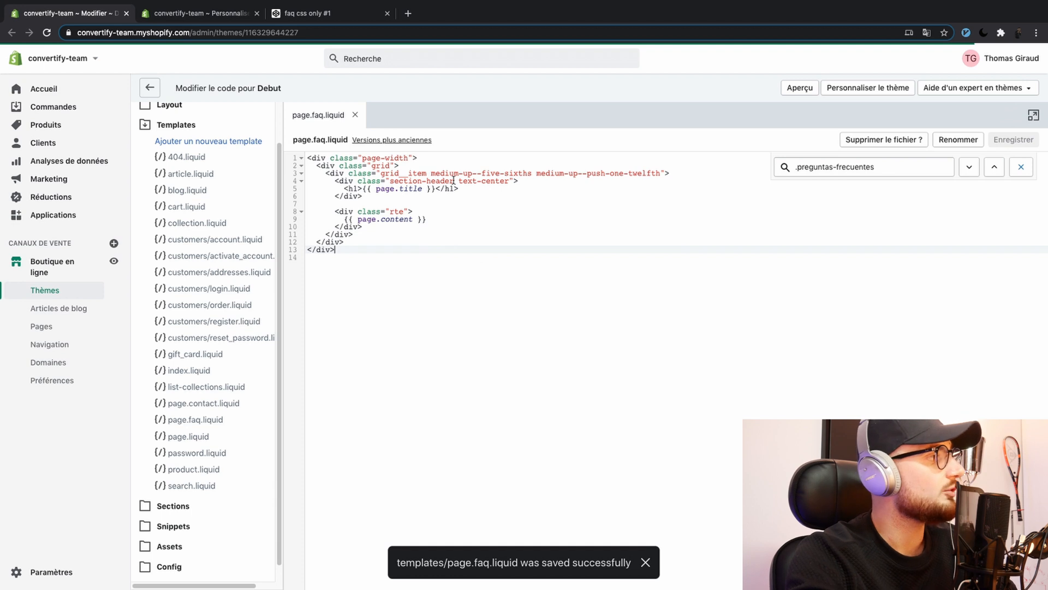
{"action": "left_click", "coordinate": [385, 225]}
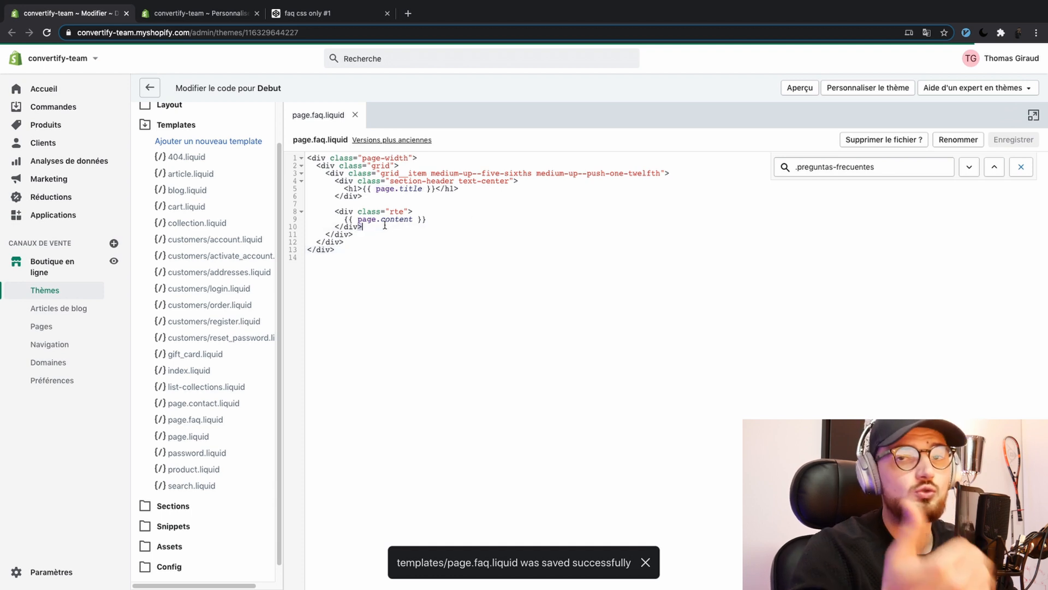
{"action": "left_click", "coordinate": [395, 272]}
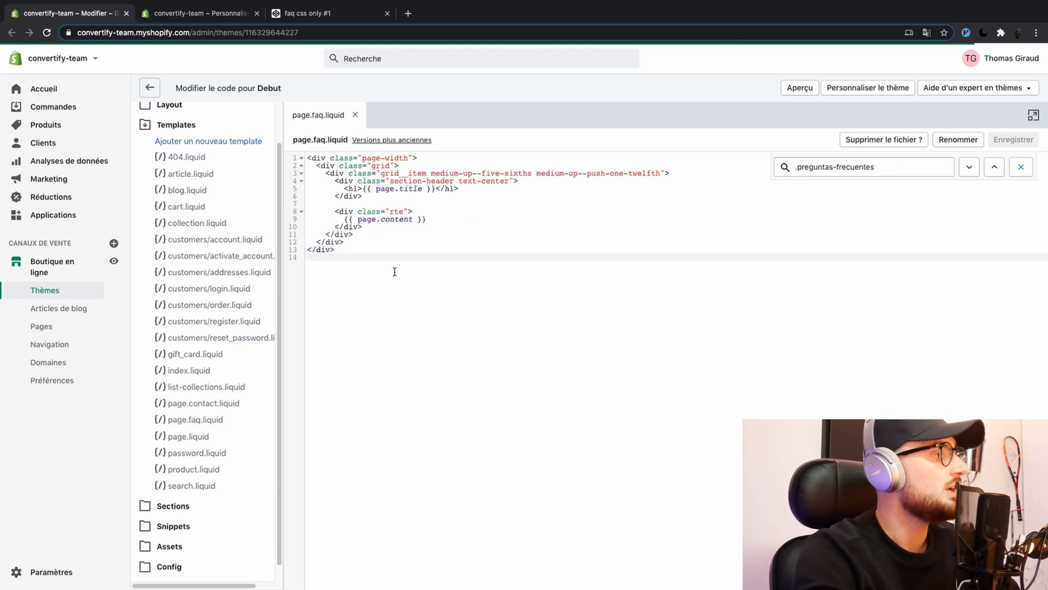
{"action": "key", "text": "Return"}
{"action": "type", "text": "{%"}
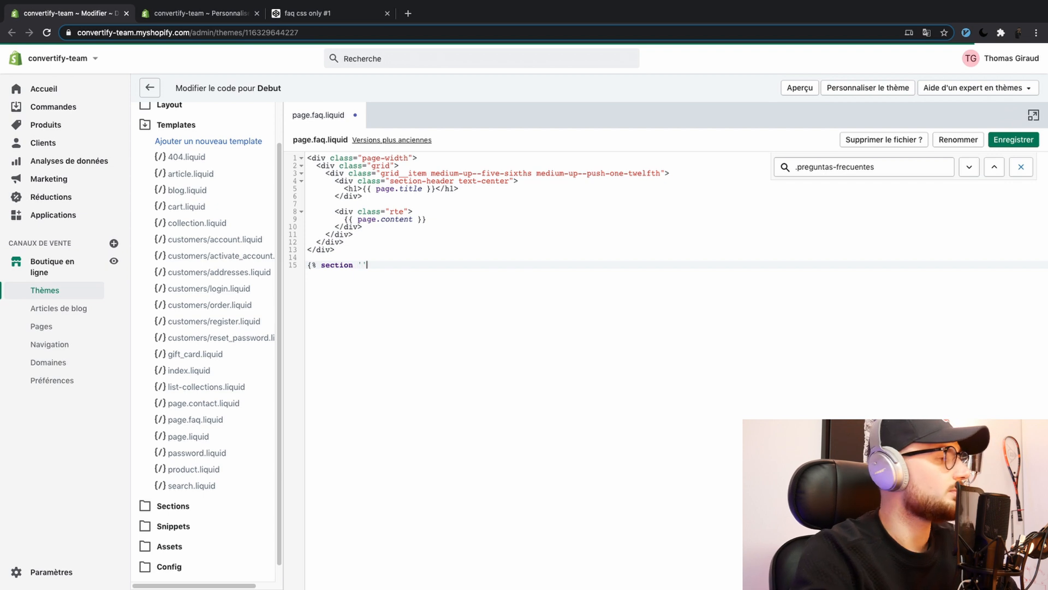
{"action": "type", "text": "section 'faq' %}"}
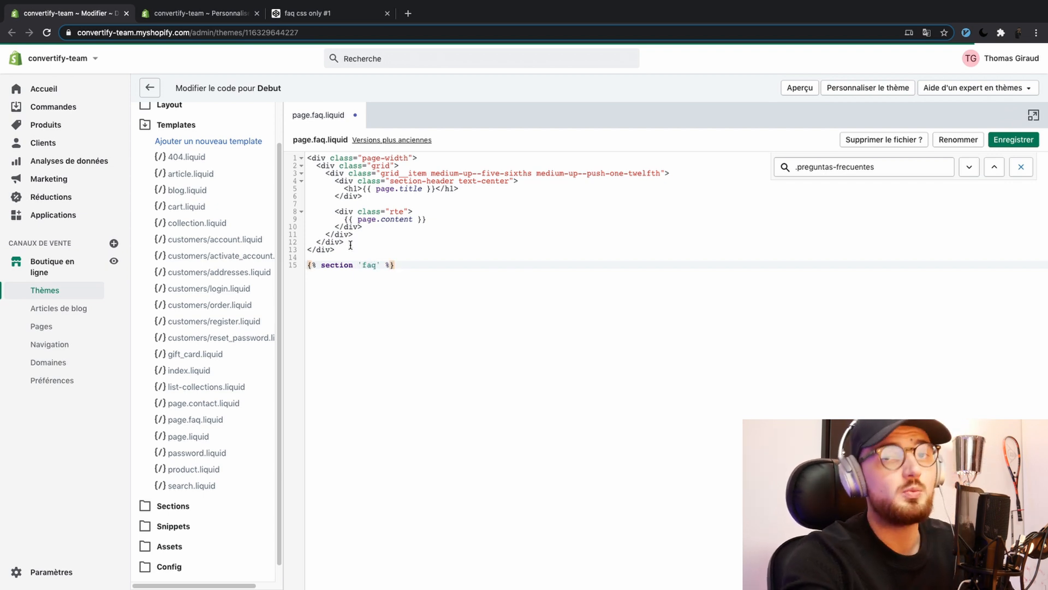
{"action": "key", "text": "super+s"}
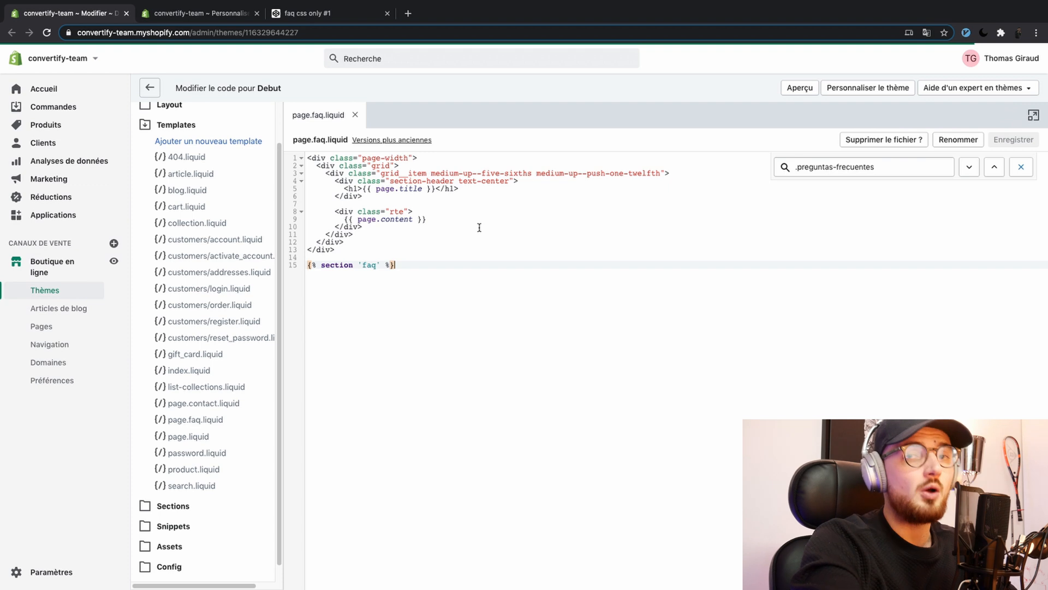
{"action": "left_click", "coordinate": [520, 257]}
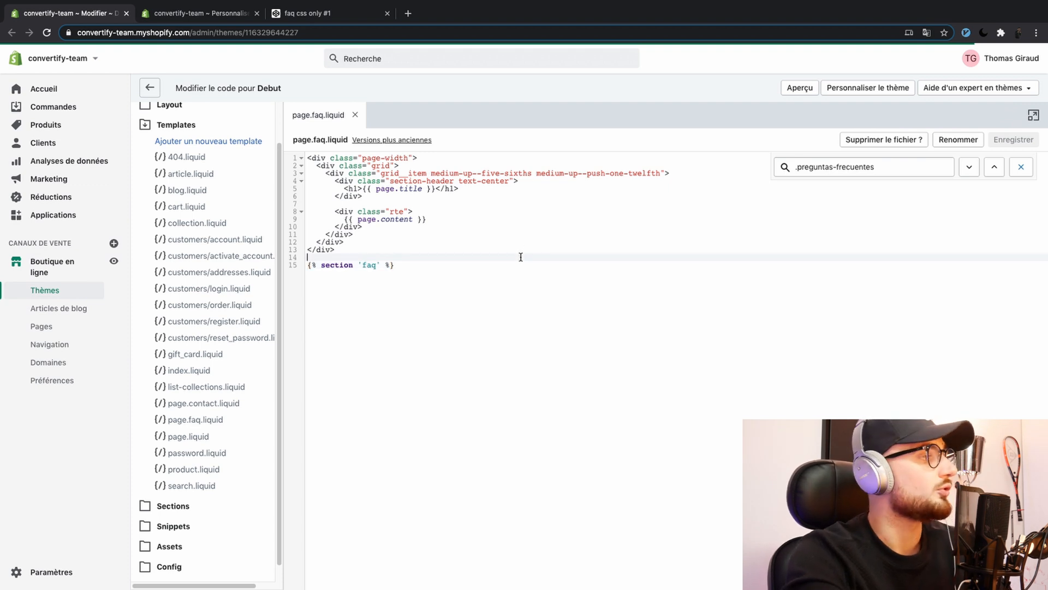
{"action": "key", "text": "super+s"}
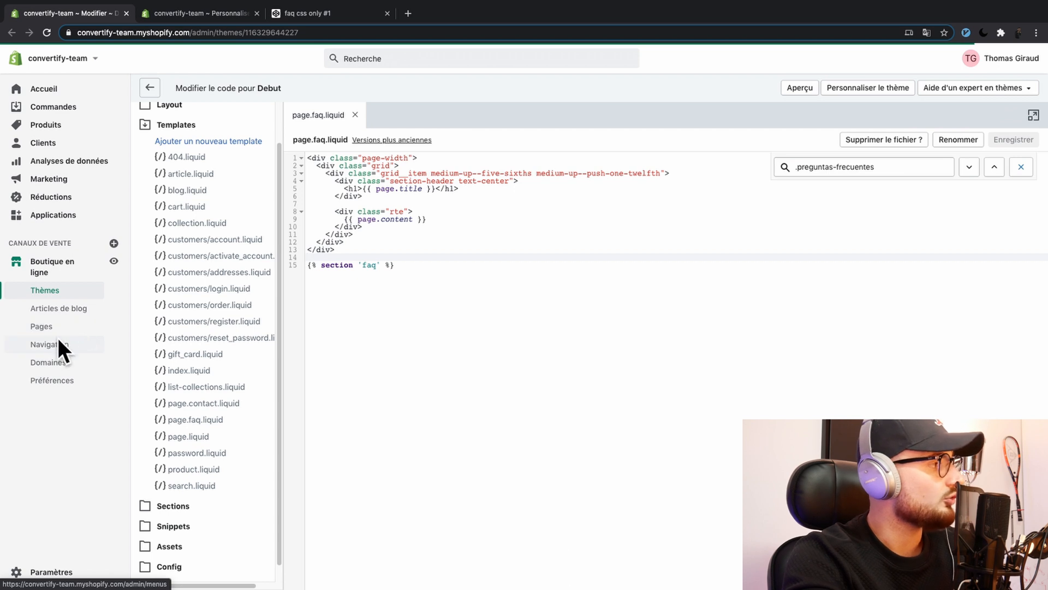
Step: Examine the Sections folder for the file that the template's 'faq' section tag refers to
{"action": "left_click", "coordinate": [407, 265]}
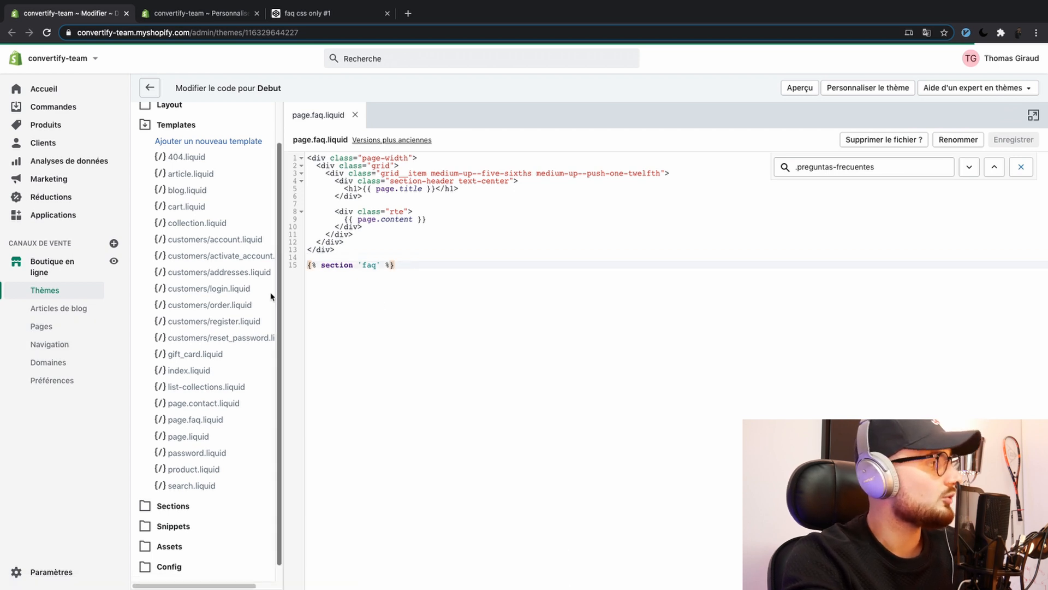
{"action": "left_click", "coordinate": [180, 122]}
{"action": "left_click", "coordinate": [173, 190]}
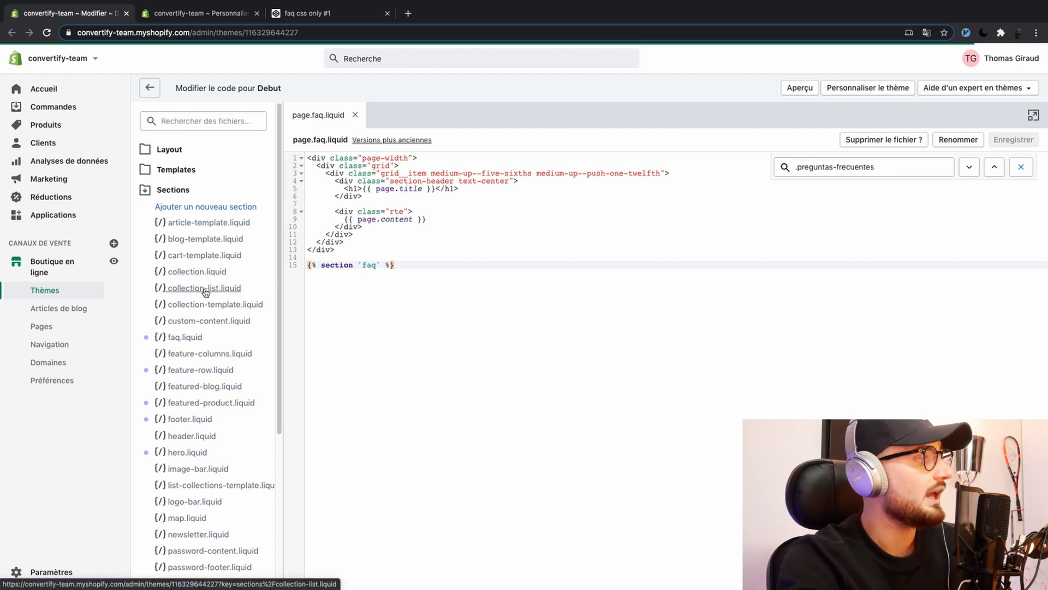
{"action": "mouse_move", "coordinate": [366, 269]}
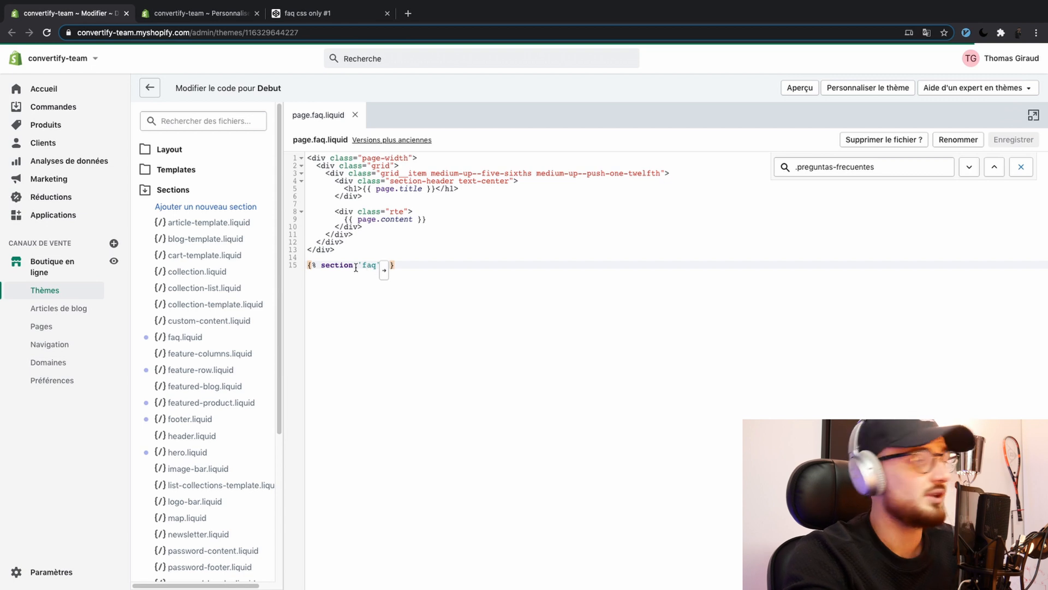
Step: Create and save a store page titled FAQ that uses the page.faq template
{"action": "left_click", "coordinate": [53, 331]}
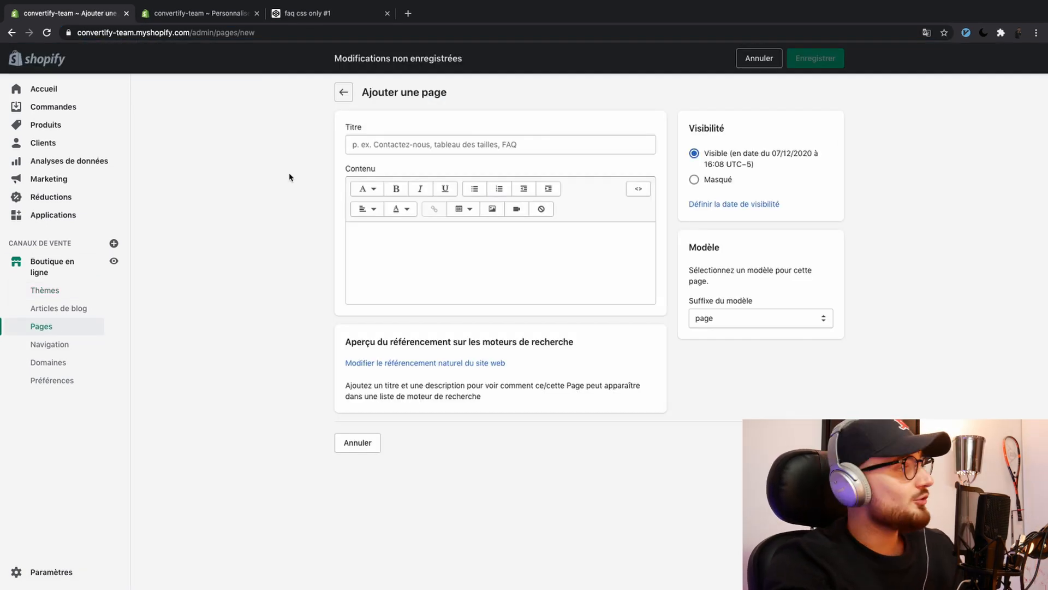
{"action": "left_click", "coordinate": [774, 328]}
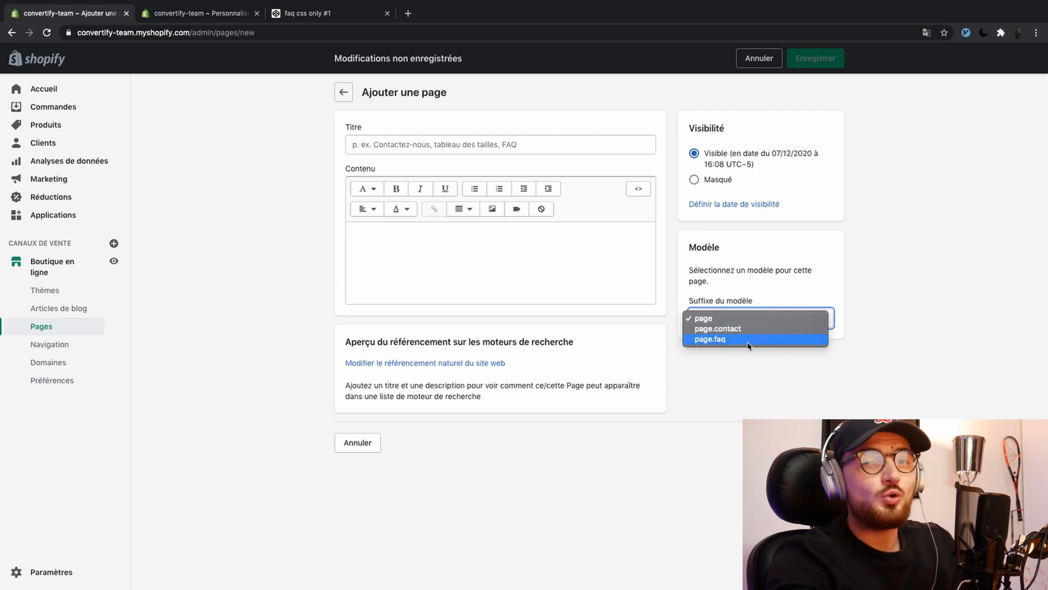
{"action": "left_click", "coordinate": [748, 339]}
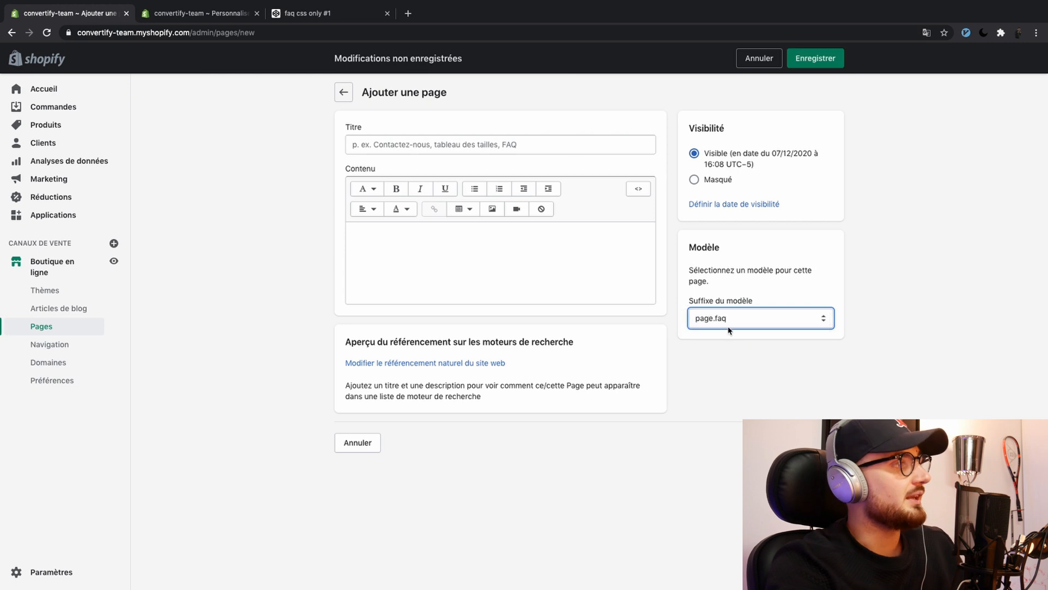
{"action": "left_click", "coordinate": [427, 137]}
{"action": "type", "text": "FAQ"}
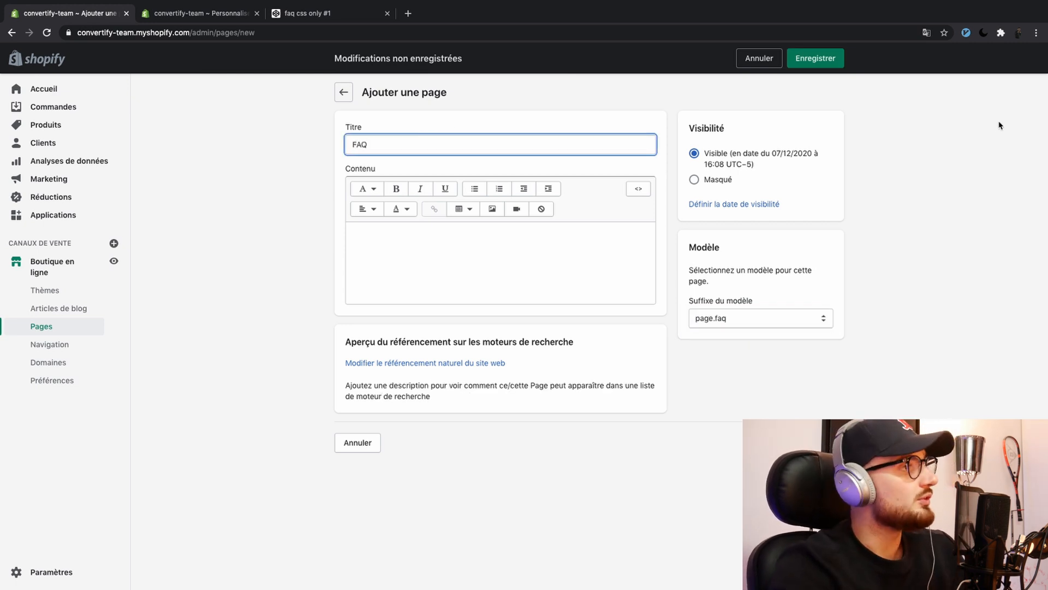
{"action": "left_click", "coordinate": [895, 96]}
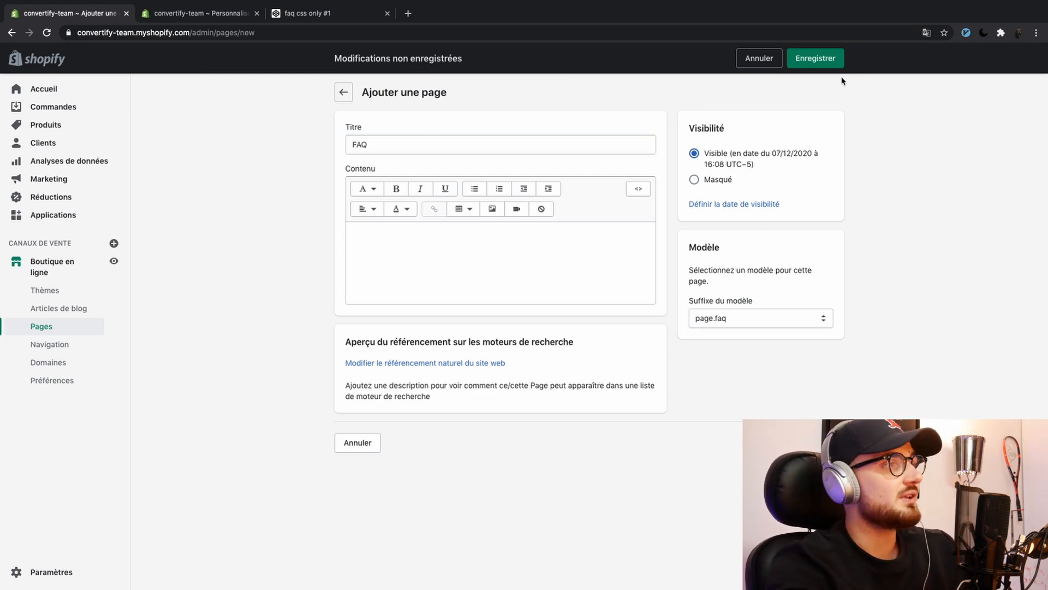
{"action": "left_click", "coordinate": [815, 57]}
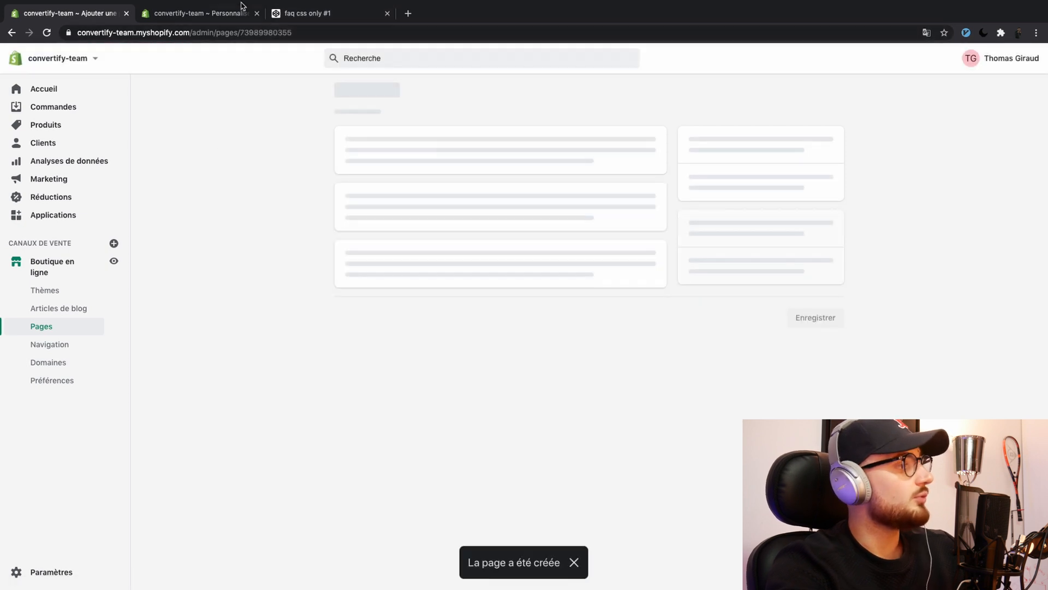
Step: Reload the theme customizer and display the FAQ page in its preview
{"action": "left_click", "coordinate": [231, 11]}
{"action": "left_click", "coordinate": [271, 69]}
{"action": "scroll", "coordinate": [236, 202], "scroll_direction": "down", "scroll_amount": 3}
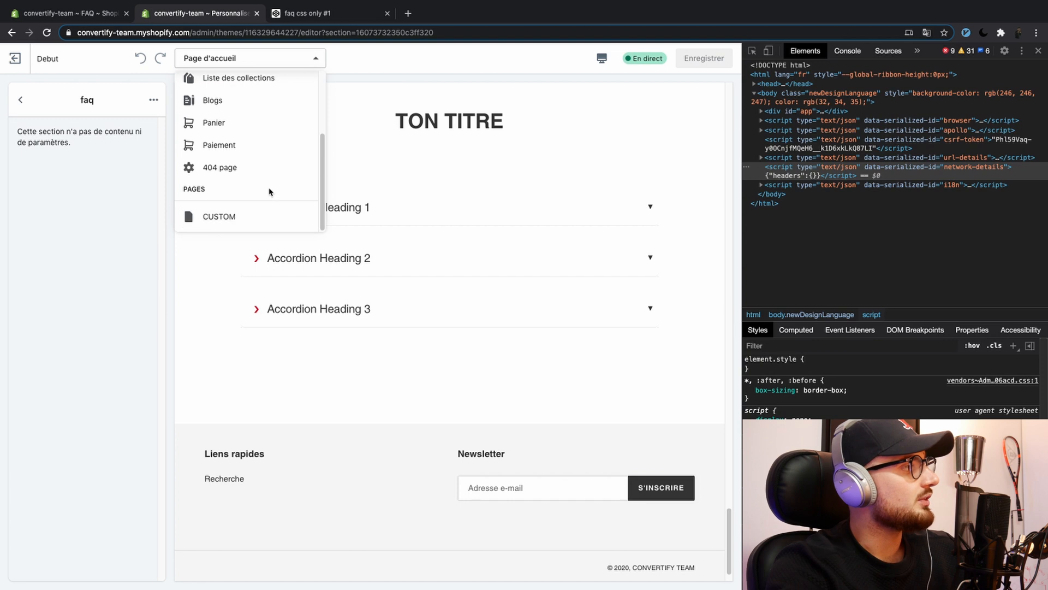
{"action": "left_click", "coordinate": [415, 111]}
{"action": "key", "text": "super+r"}
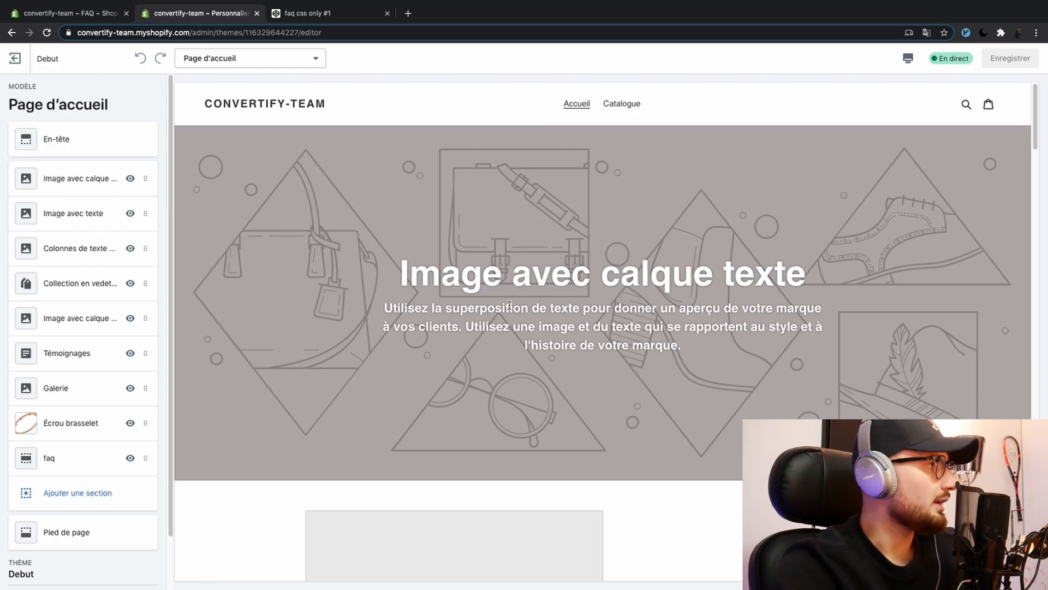
{"action": "left_click", "coordinate": [297, 59]}
{"action": "scroll", "coordinate": [273, 121], "scroll_direction": "down", "scroll_amount": 5}
{"action": "left_click", "coordinate": [242, 214]}
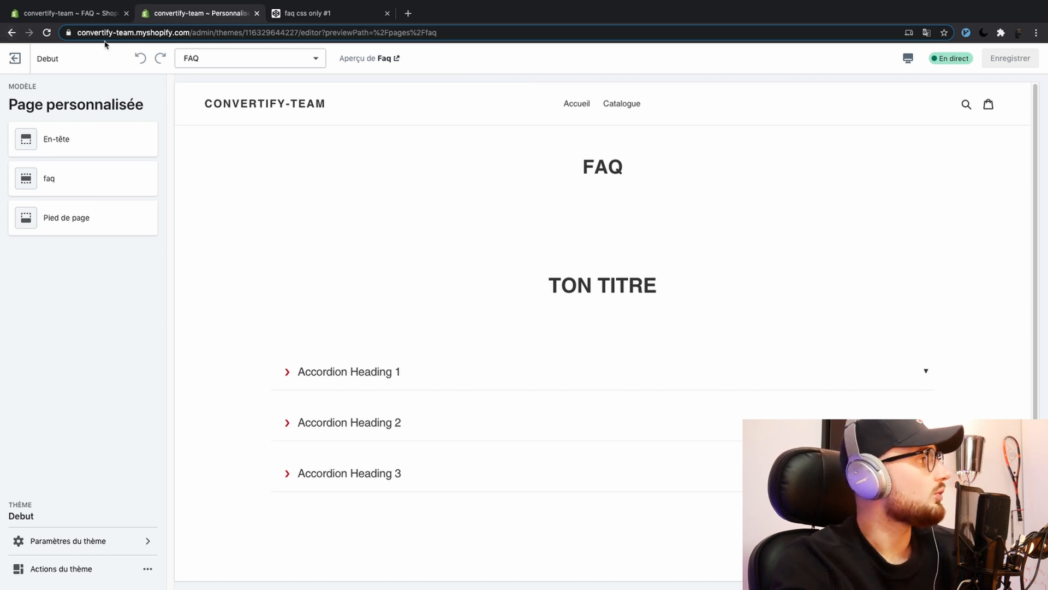
Step: Open the faq.liquid section in the code editor and delete the TON TITRE h1 line
{"action": "left_click", "coordinate": [82, 14]}
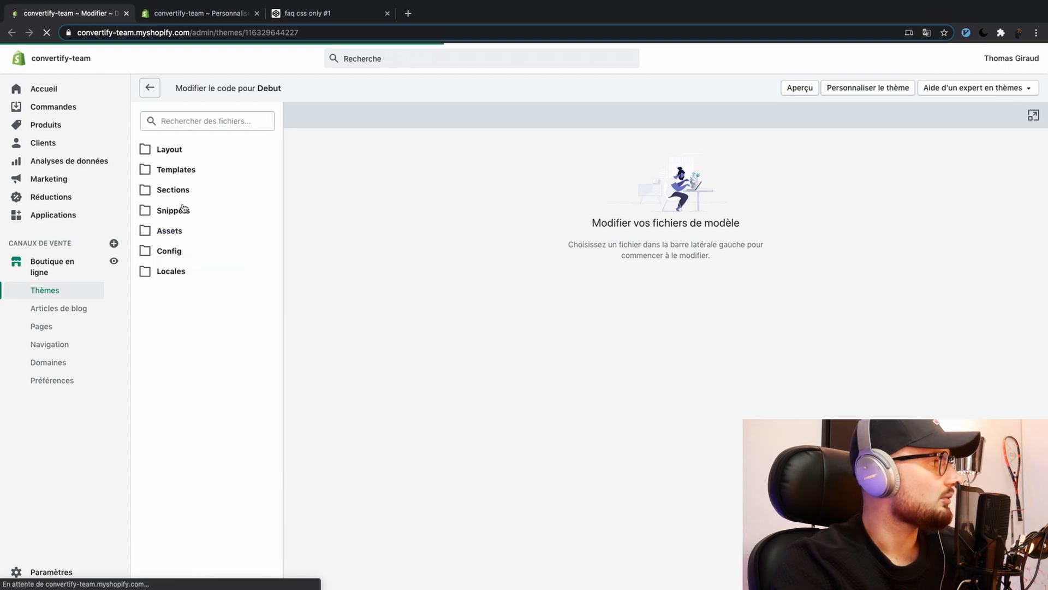
{"action": "left_click", "coordinate": [178, 190]}
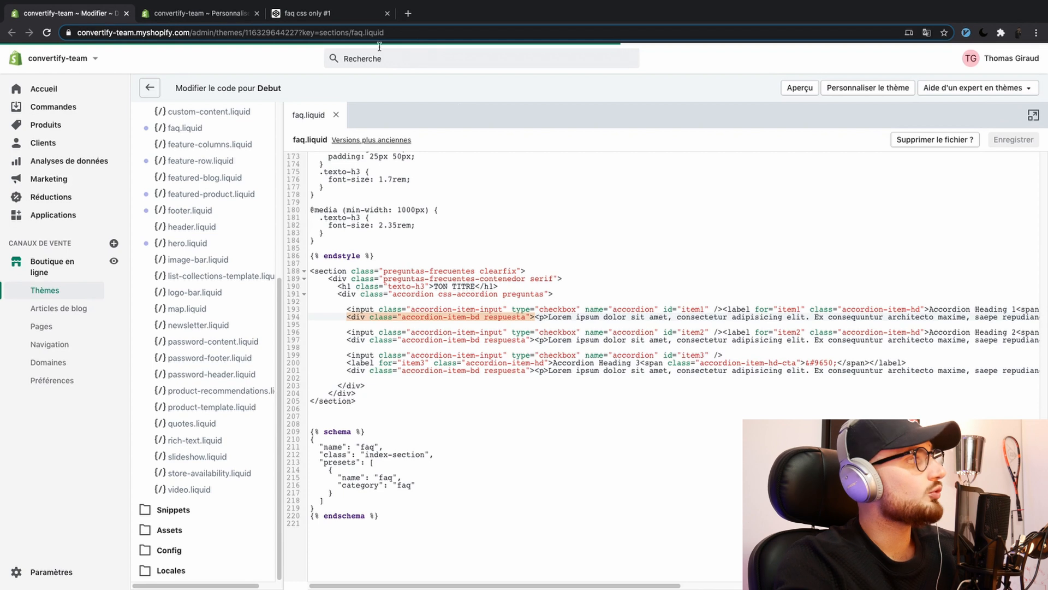
{"action": "left_click_drag", "start_coordinate": [528, 286], "coordinate": [307, 285]}
{"action": "key", "text": "BackSpace"}
{"action": "key", "text": "BackSpace"}
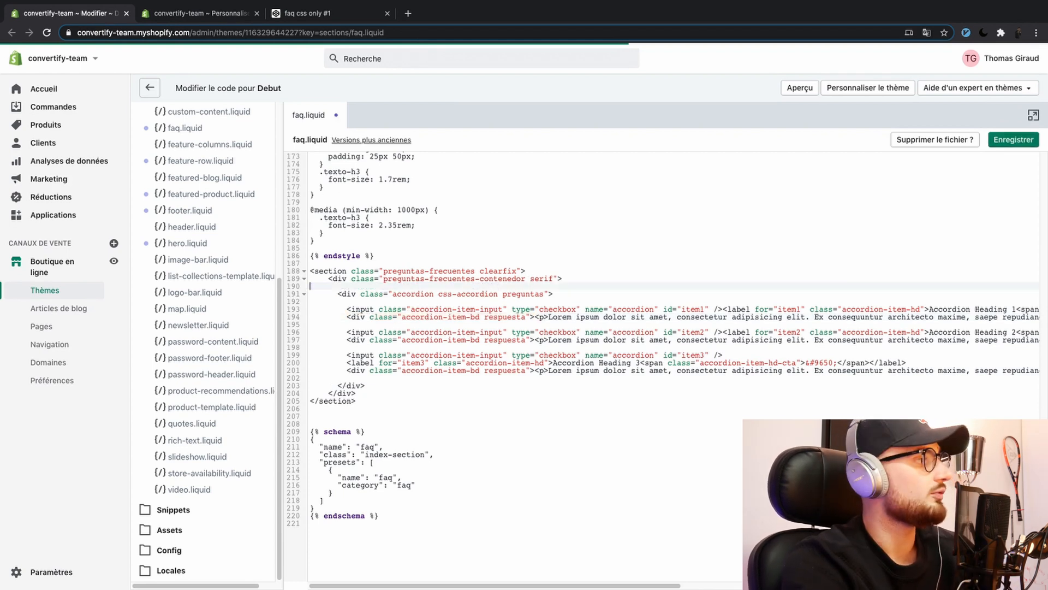
Step: Examine the first accordion item's checkbox input and label markup in faq.liquid, and return to the FAQ page preview in the customizer
{"action": "left_click", "coordinate": [351, 306]}
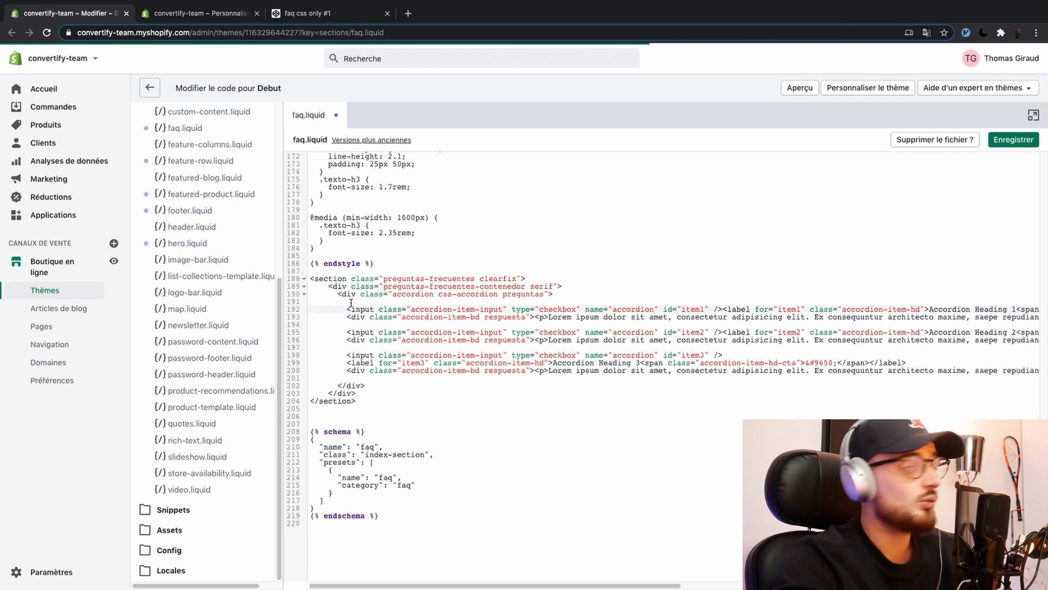
{"action": "left_click_drag", "start_coordinate": [348, 306], "coordinate": [660, 316]}
{"action": "left_click", "coordinate": [624, 309]}
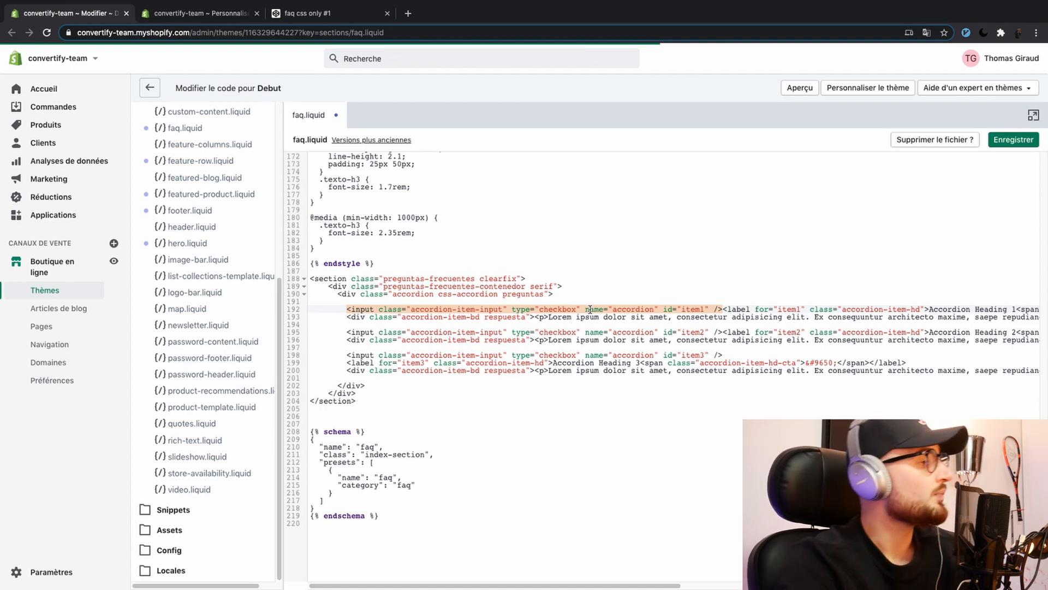
{"action": "left_click", "coordinate": [593, 285]}
{"action": "left_click", "coordinate": [176, 10]}
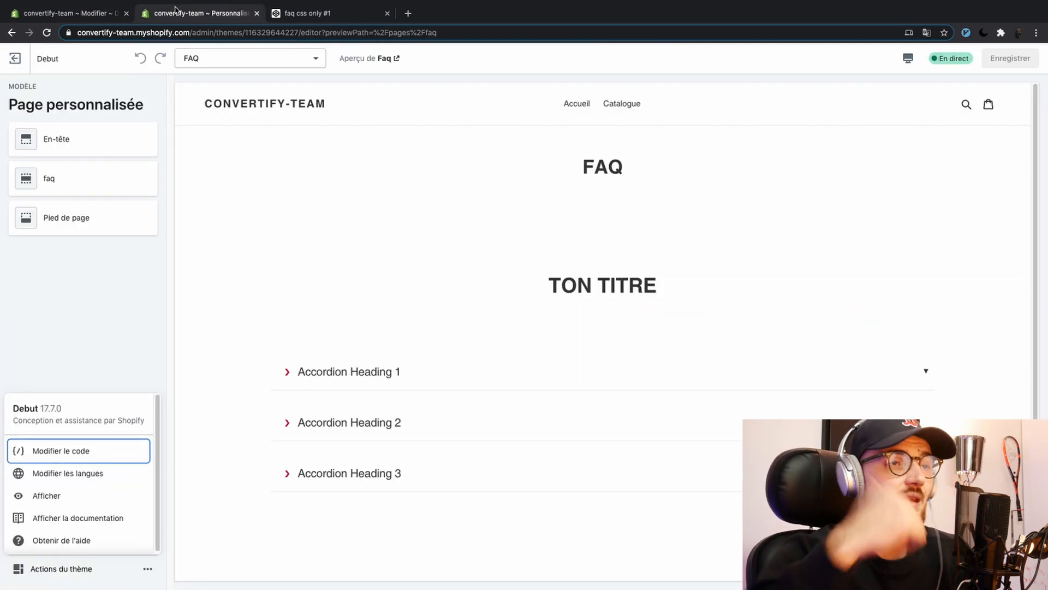